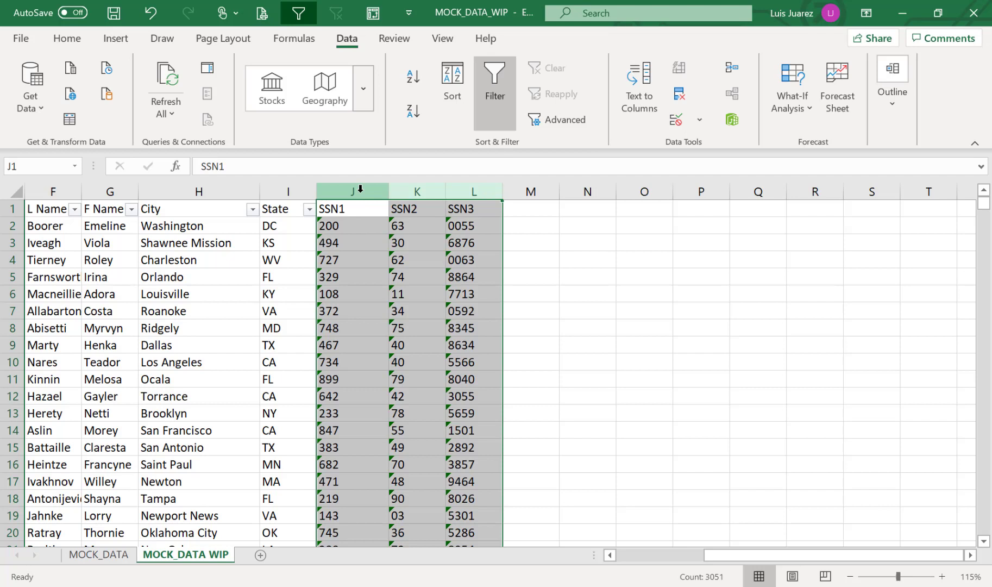
# Delete the SSN1, SSN2 and SSN3 columns (J–L) and return to cell A1
pyautogui.click(360, 189)
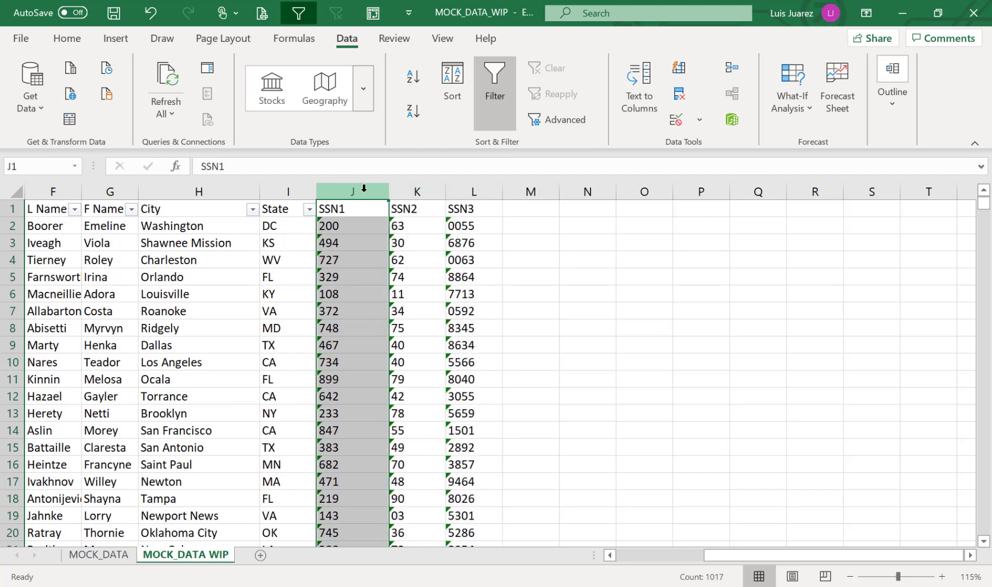
pyautogui.click(414, 191)
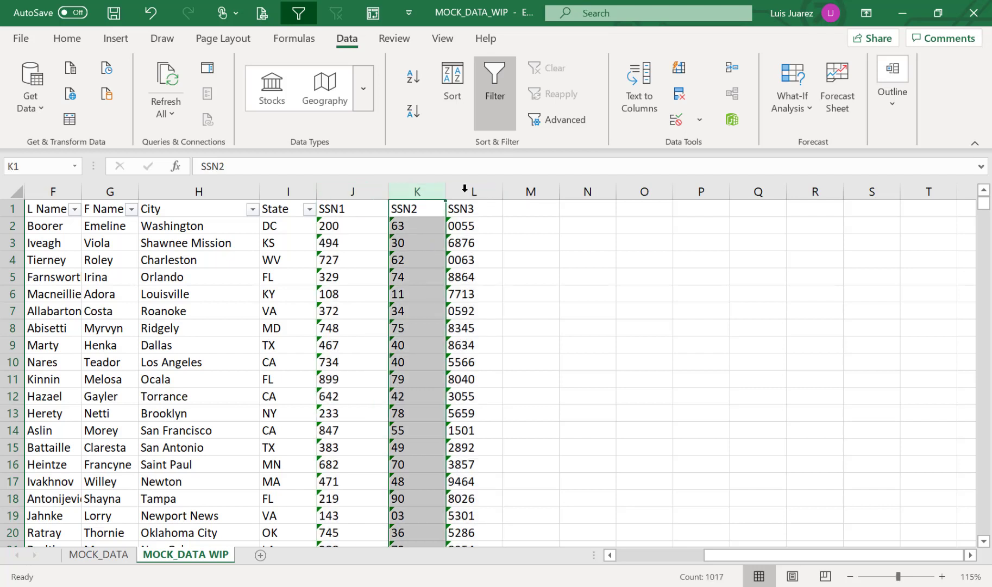
pyautogui.click(344, 189)
pyautogui.moveTo(345, 189); pyautogui.dragTo(477, 202)
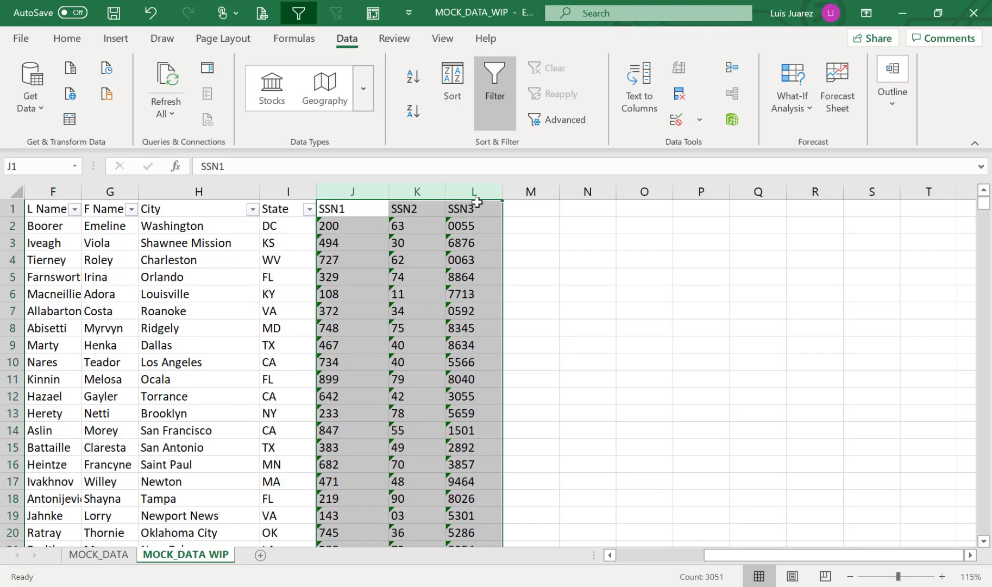
pyautogui.hotkey('ctrl', '-')
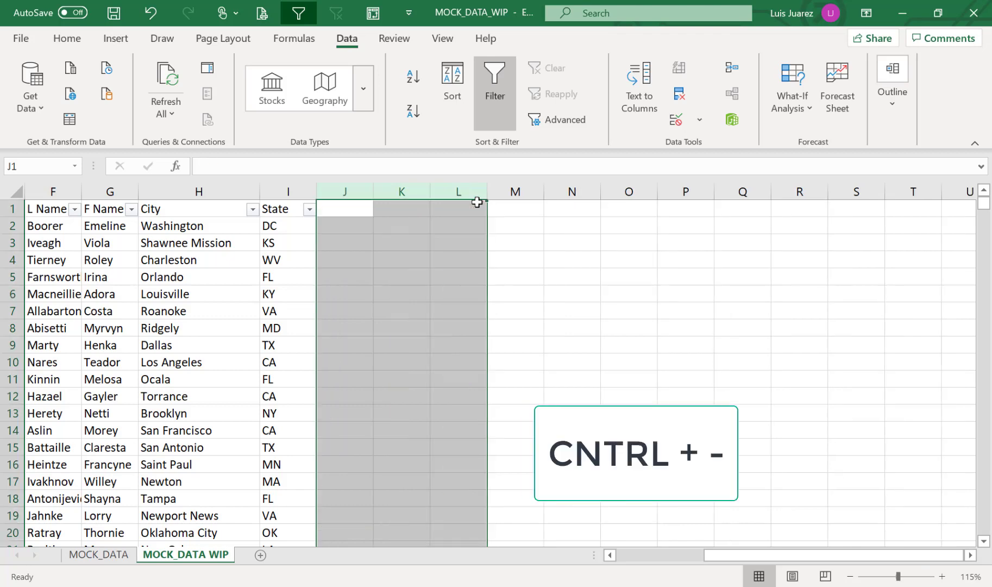
pyautogui.hotkey('ctrl', 'Home')
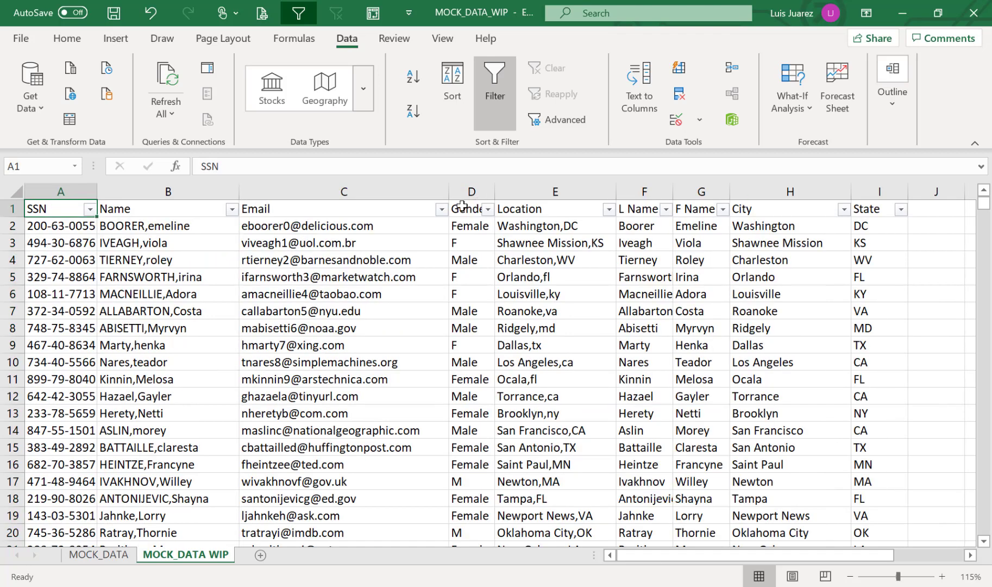
# Hide columns B and C (Name and Email) so SSN sits beside Gender
pyautogui.click(51, 186)
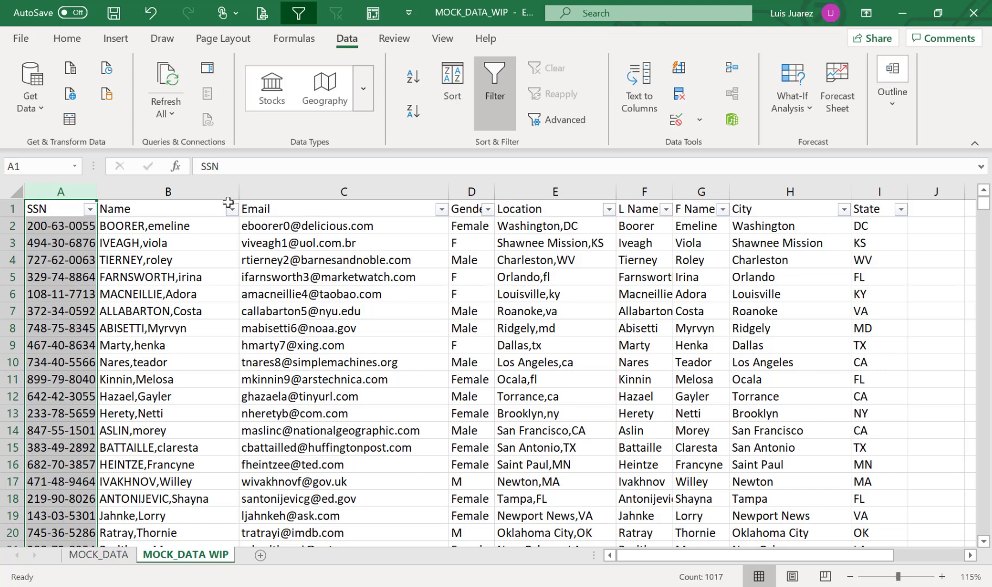
pyautogui.click(208, 192)
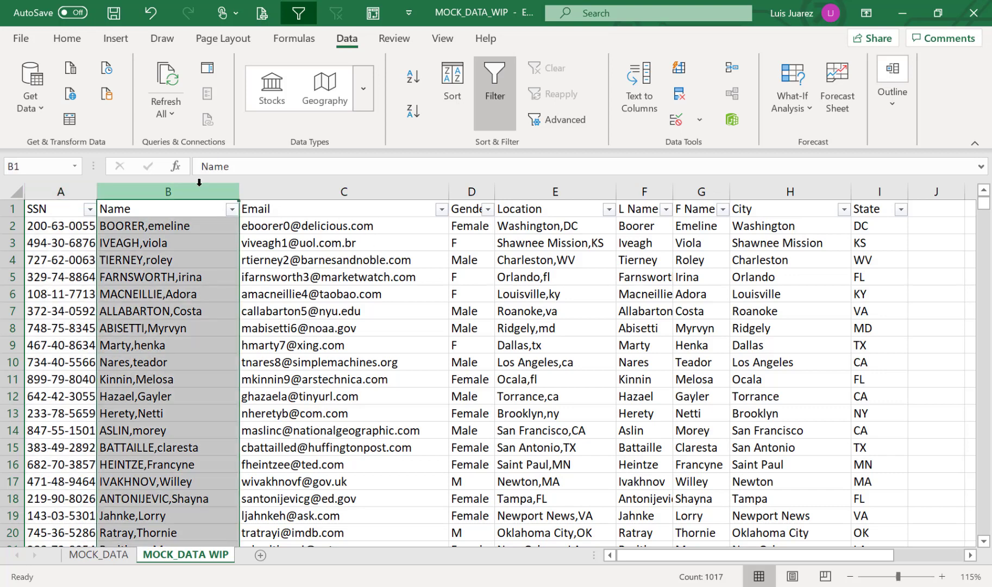
pyautogui.keyDown('ctrl'); pyautogui.click(306, 192); pyautogui.keyUp('ctrl')
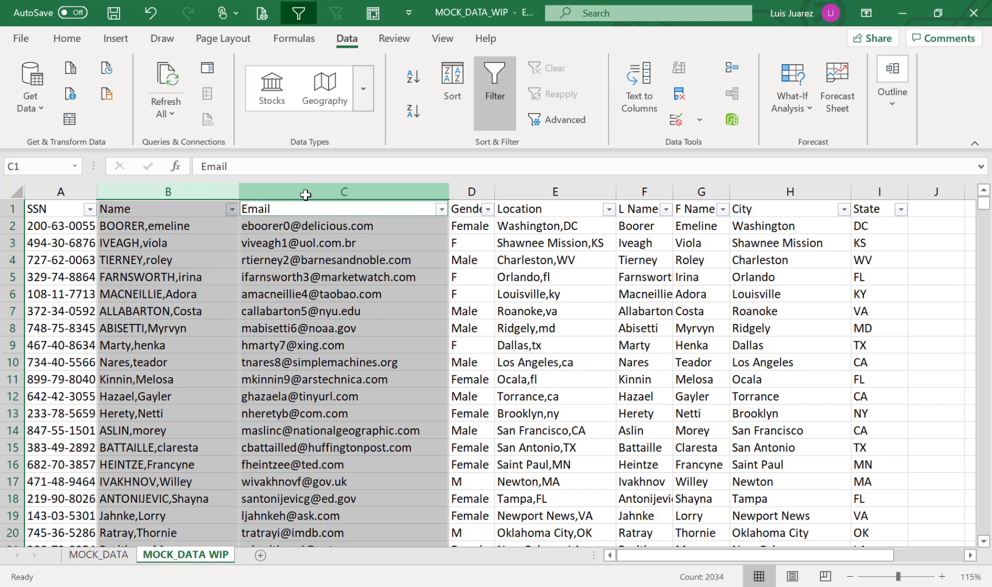
pyautogui.rightClick(306, 191)
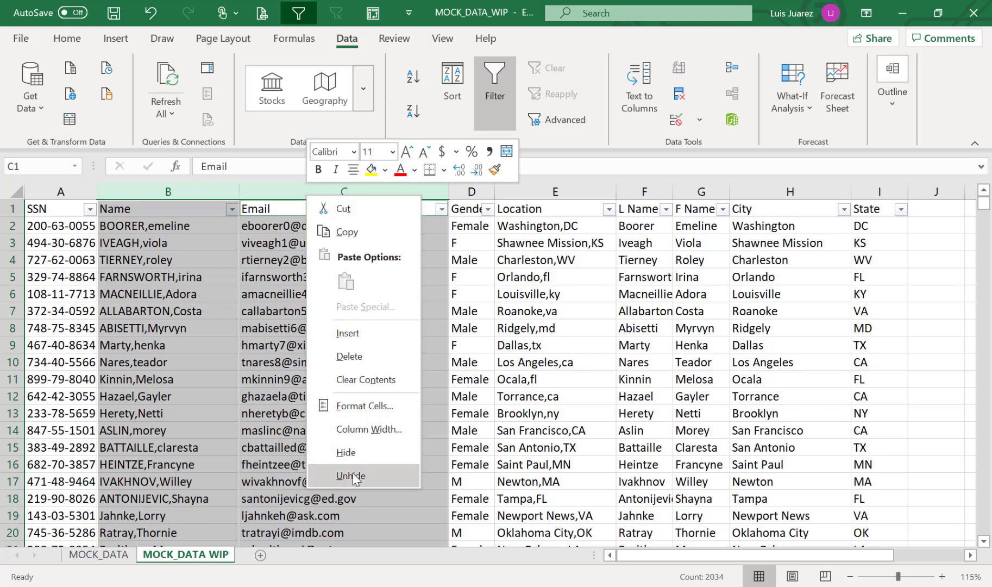
pyautogui.click(348, 453)
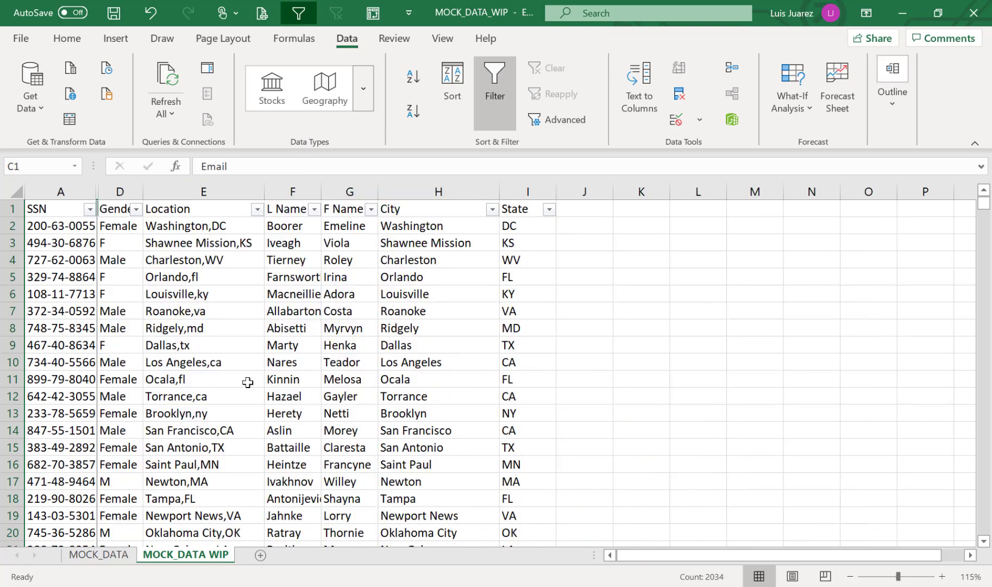
pyautogui.click(73, 191)
pyautogui.click(581, 192)
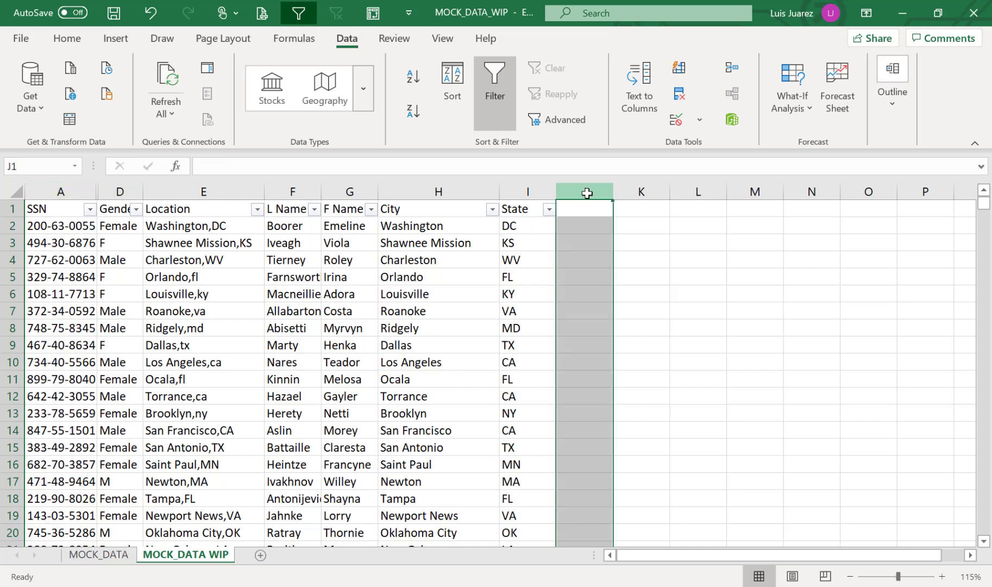
# Enter =RIGHT(A2,4) in J2, returning 0055
pyautogui.click(574, 229)
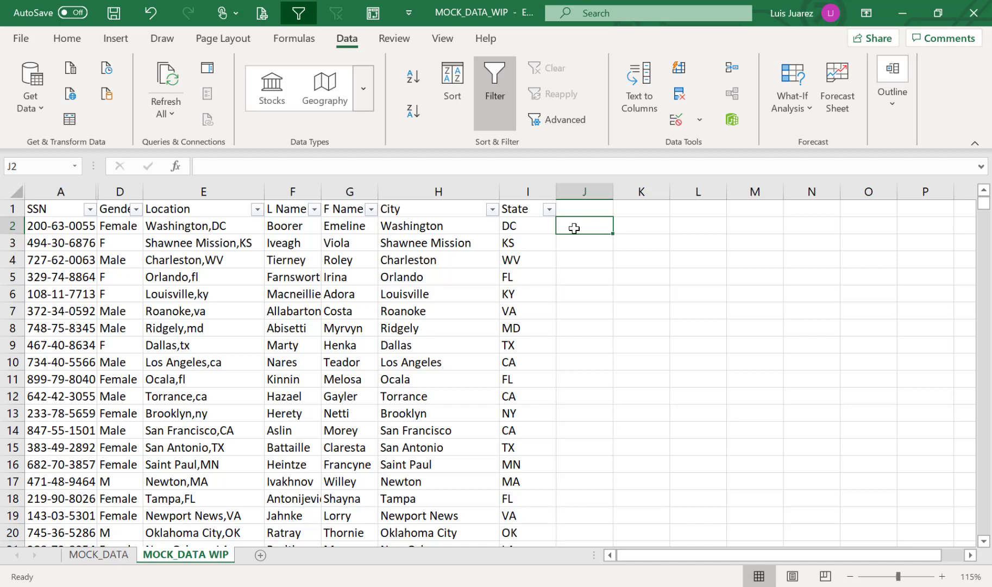
pyautogui.write('=')
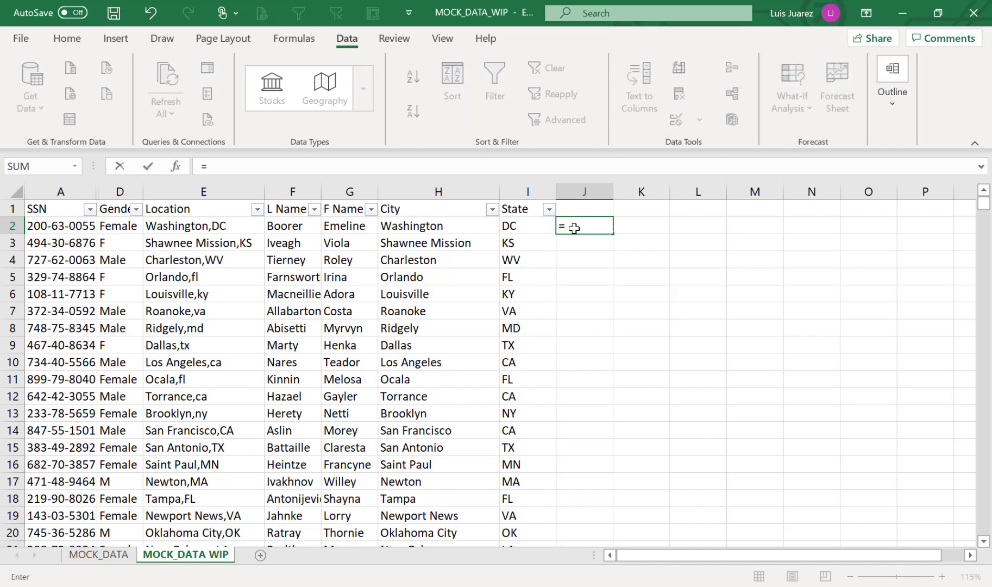
pyautogui.write('right')
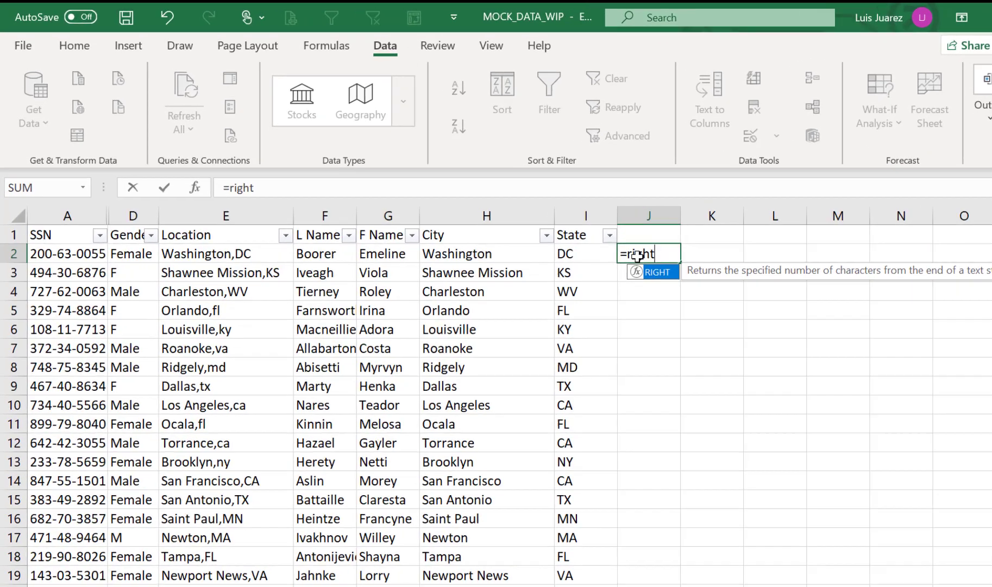
pyautogui.press('Tab')
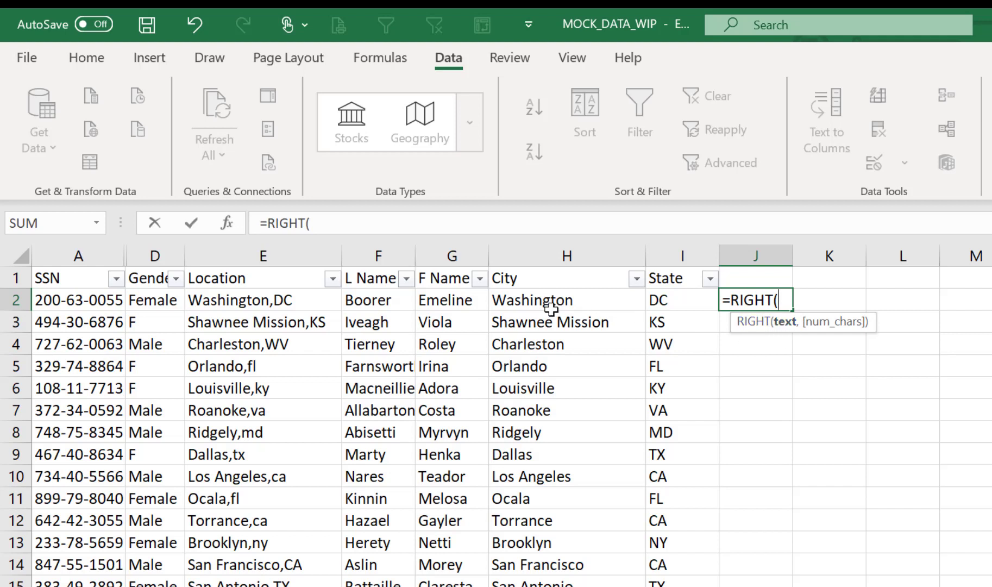
pyautogui.click(98, 301)
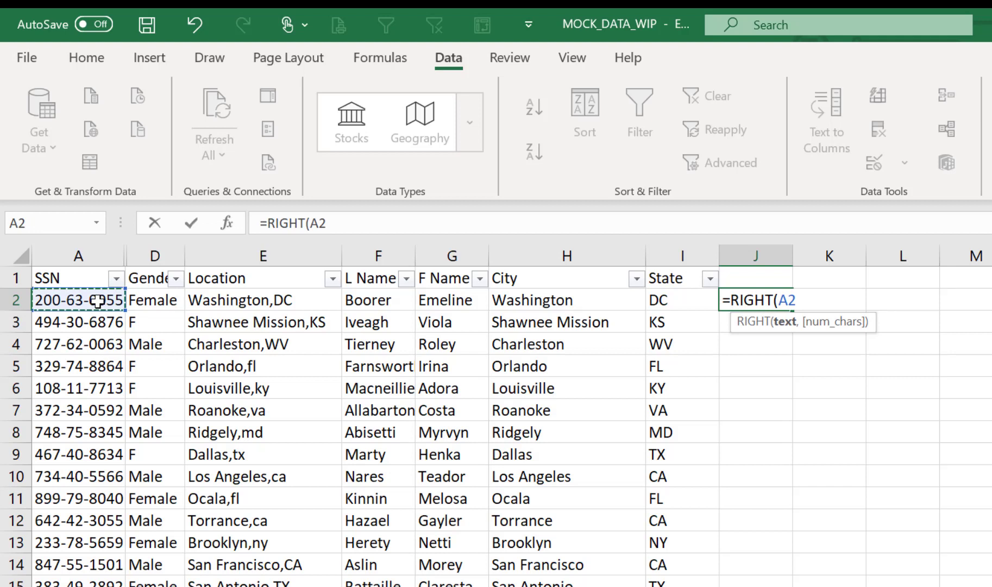
pyautogui.write(',')
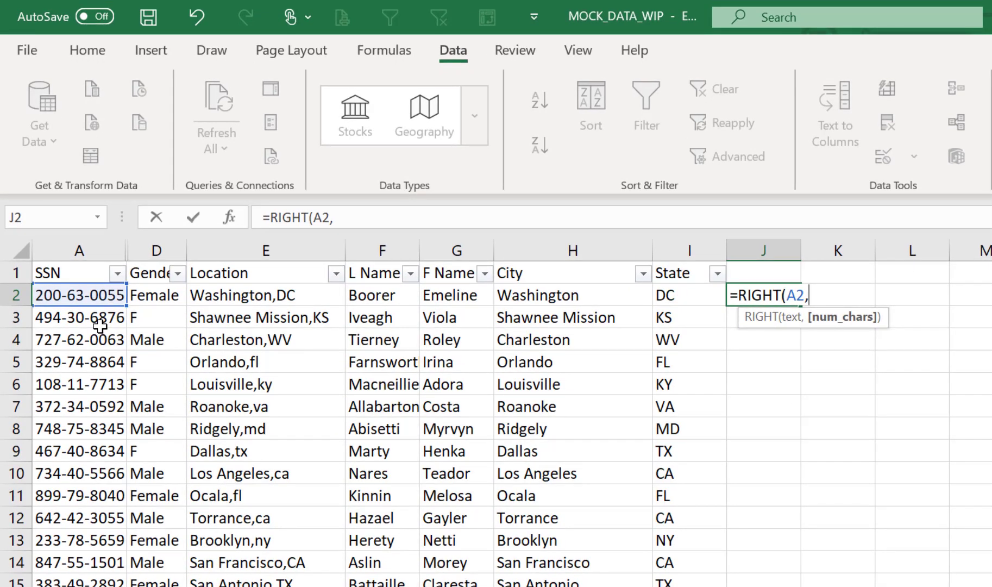
pyautogui.write('4)')
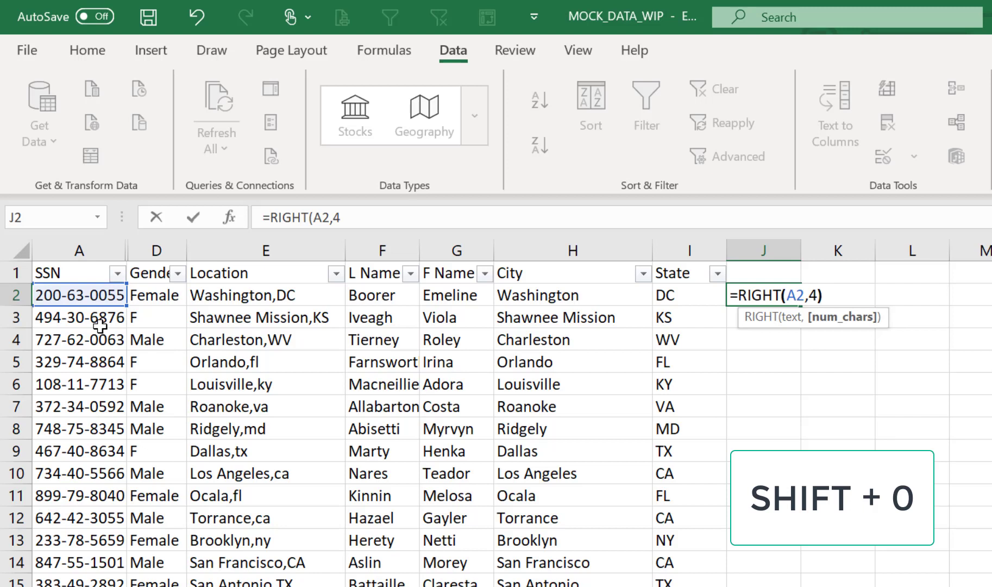
pyautogui.press('Return')
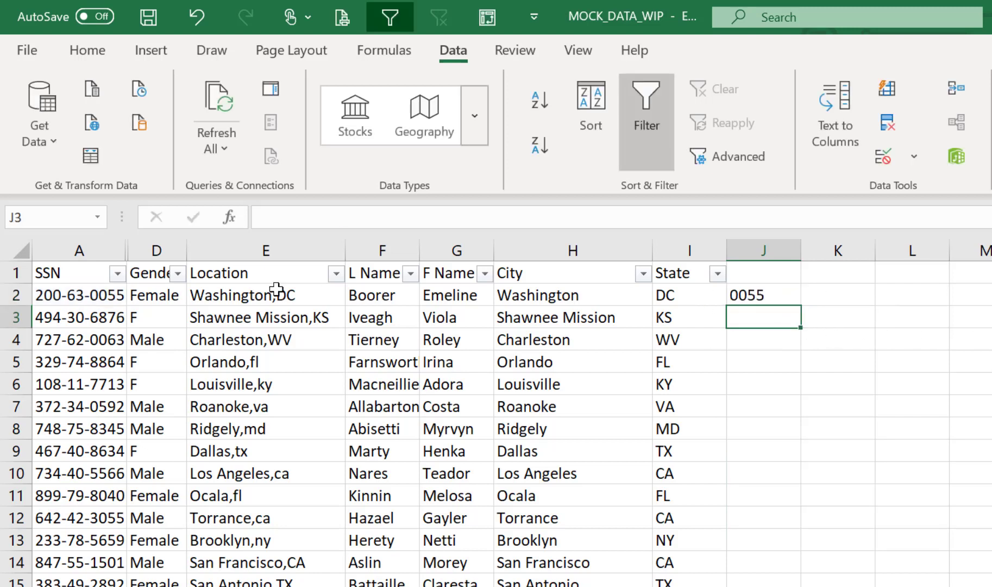
pyautogui.click(97, 292)
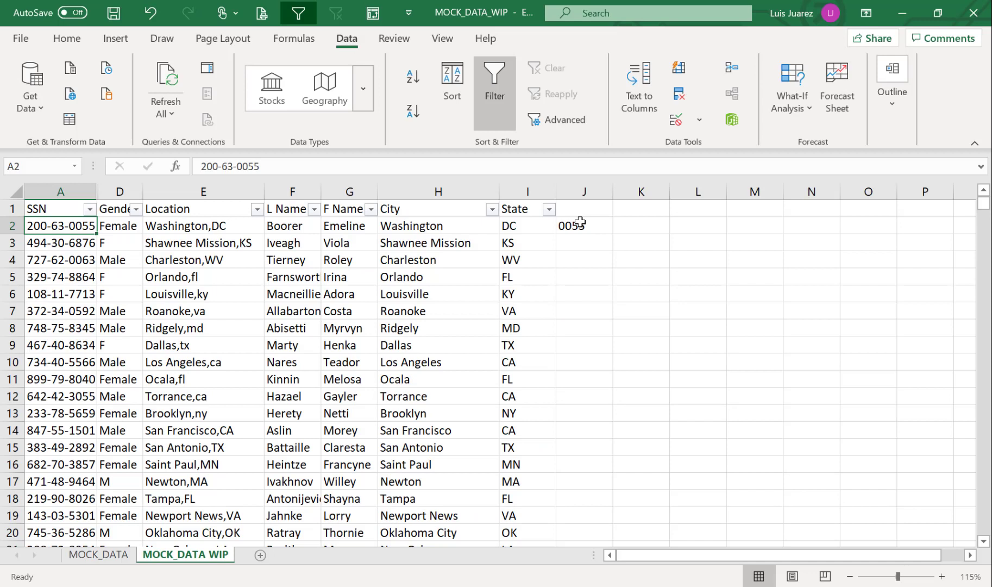
# Change J2's formula to =RIGHT(A2,5), returning -0055, and compare it with A2
pyautogui.click(763, 295)
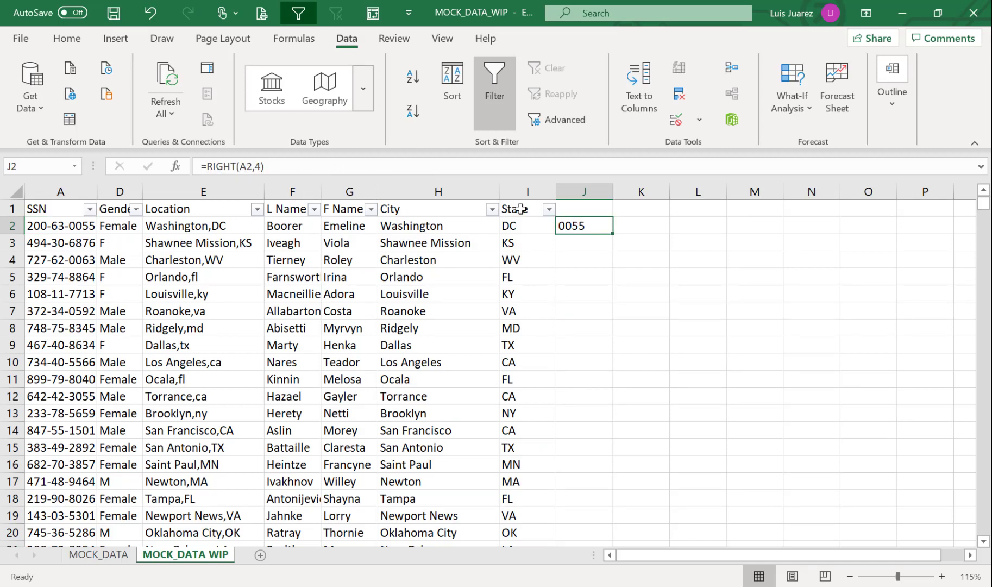
pyautogui.click(264, 165)
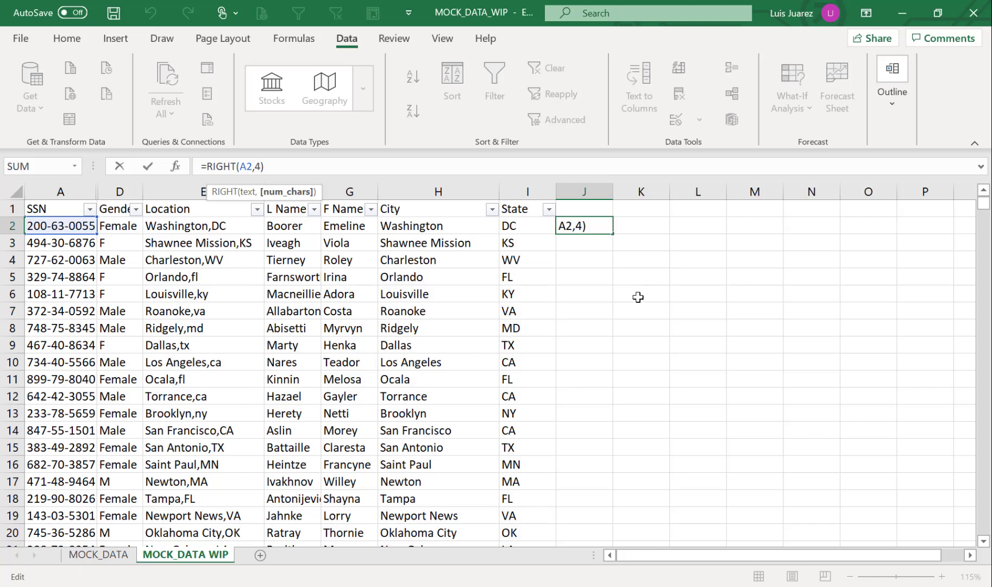
pyautogui.press('BackSpace')
pyautogui.write('5')
pyautogui.hotkey('ctrl', 'Return')
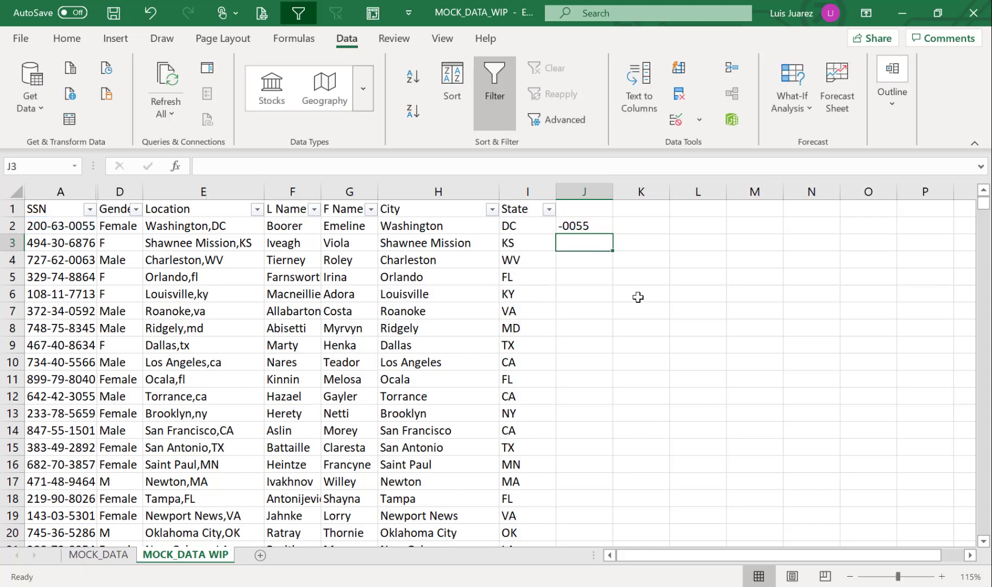
pyautogui.click(88, 226)
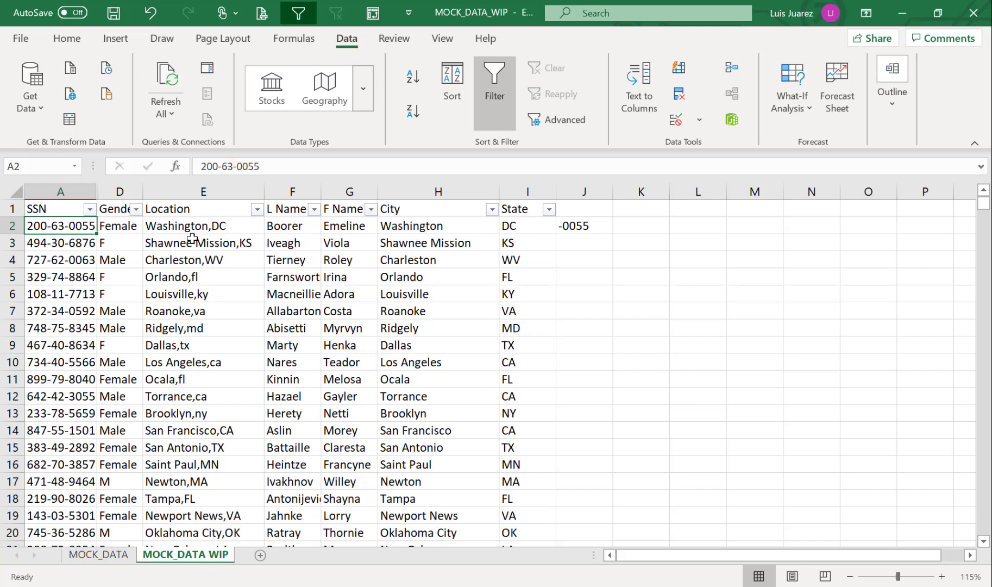
pyautogui.click(584, 227)
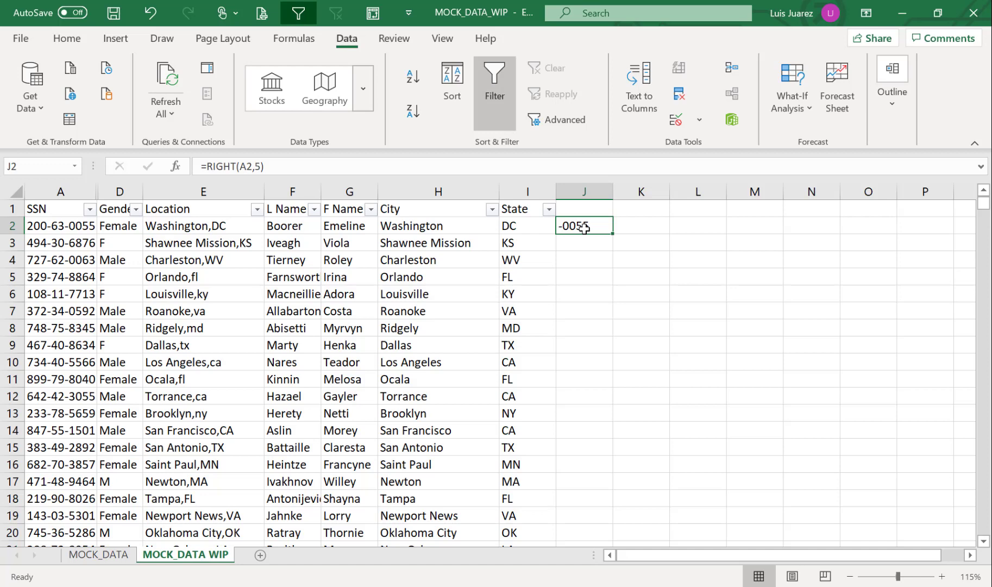
# Replace J2's formula with =LEFT(A2,4), returning 200-
pyautogui.write('=')
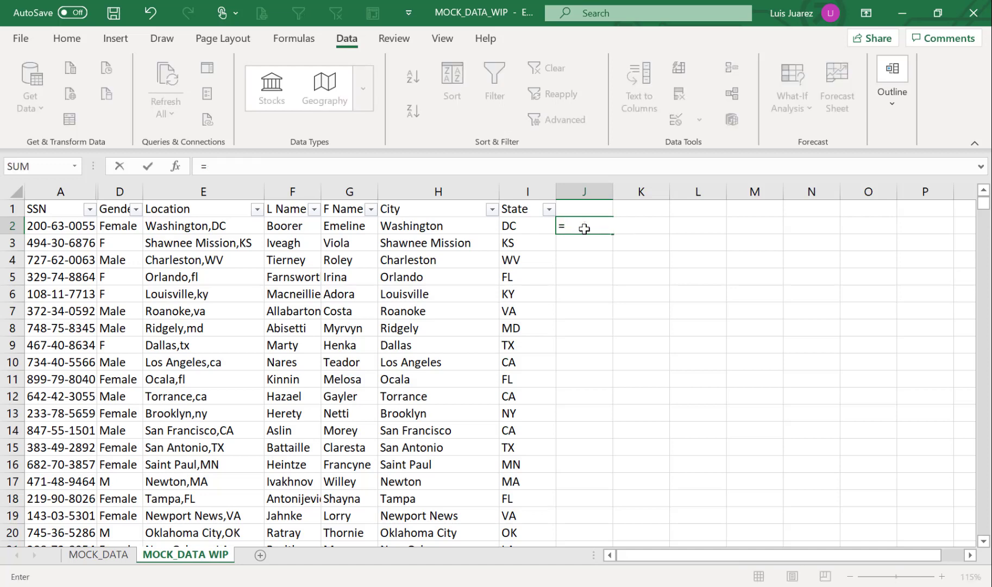
pyautogui.write('lef')
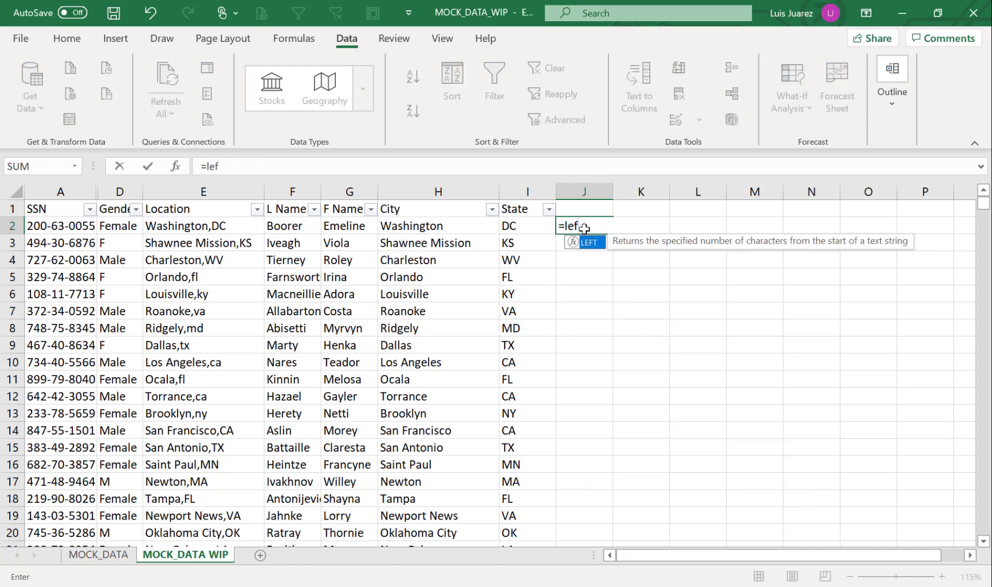
pyautogui.press('Tab')
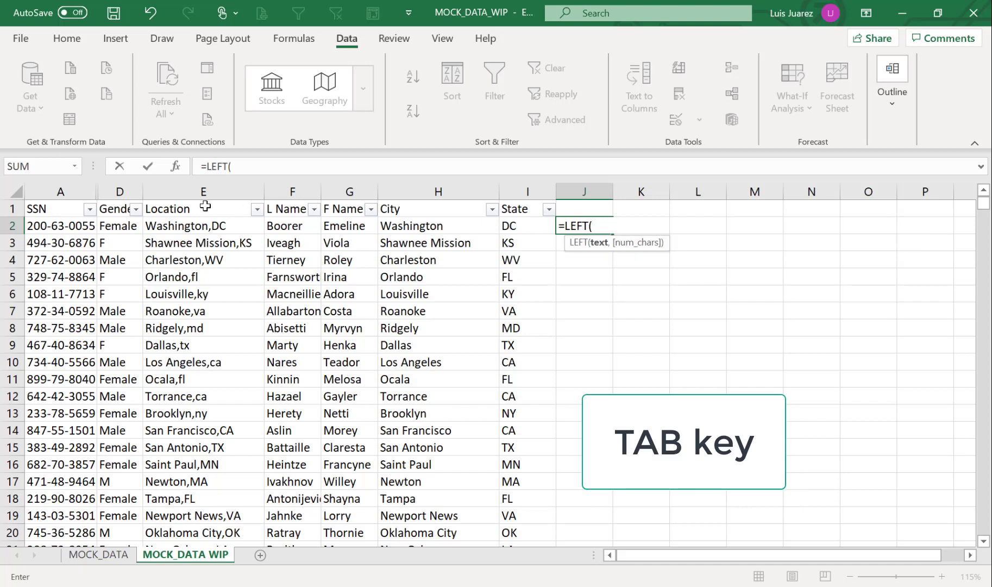
pyautogui.click(55, 224)
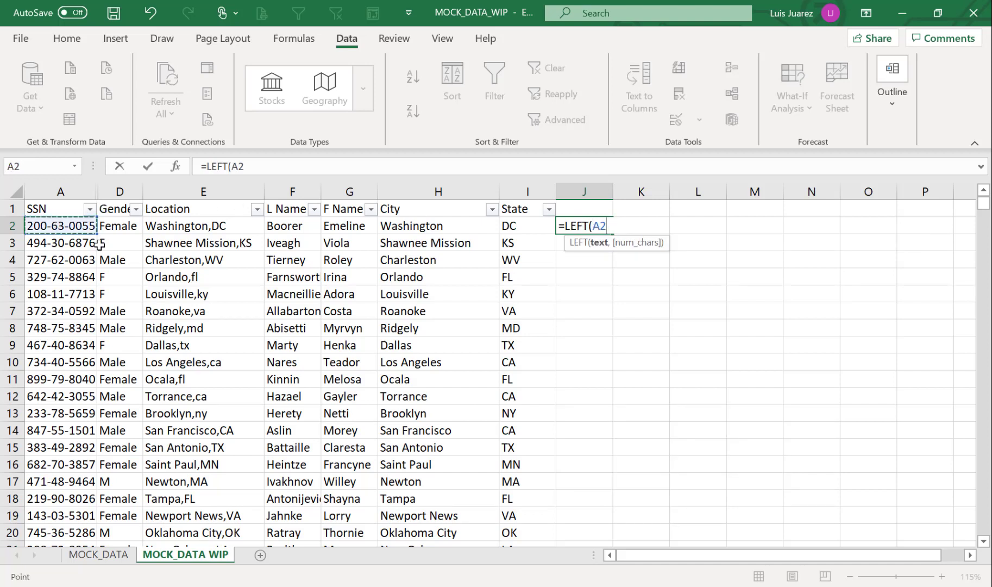
pyautogui.write(',')
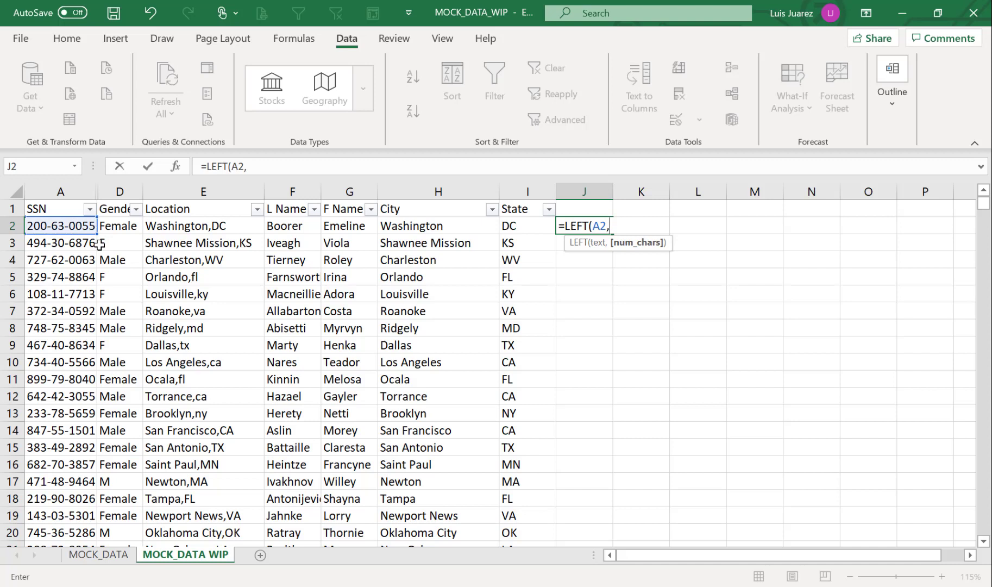
pyautogui.write('4)')
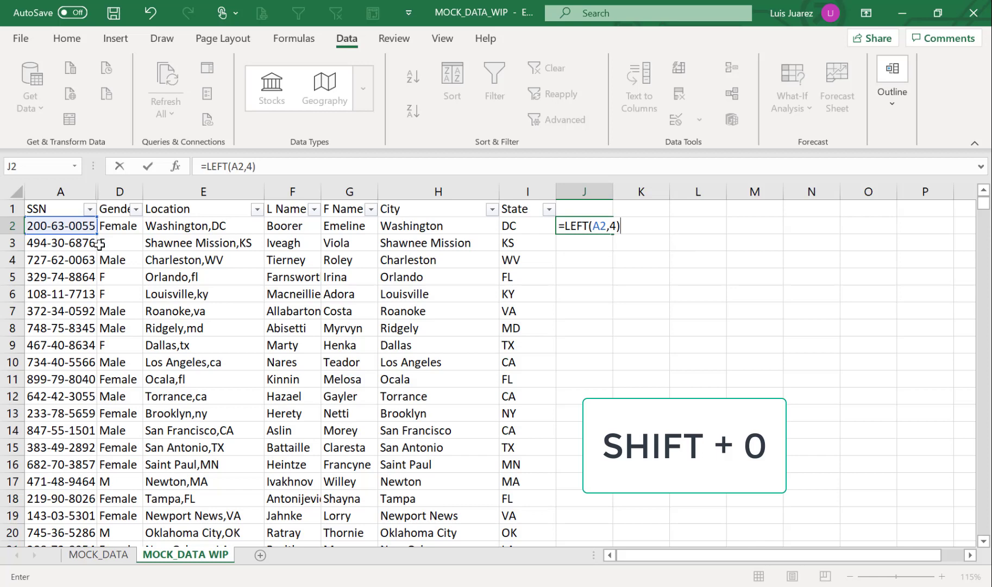
pyautogui.press('Return')
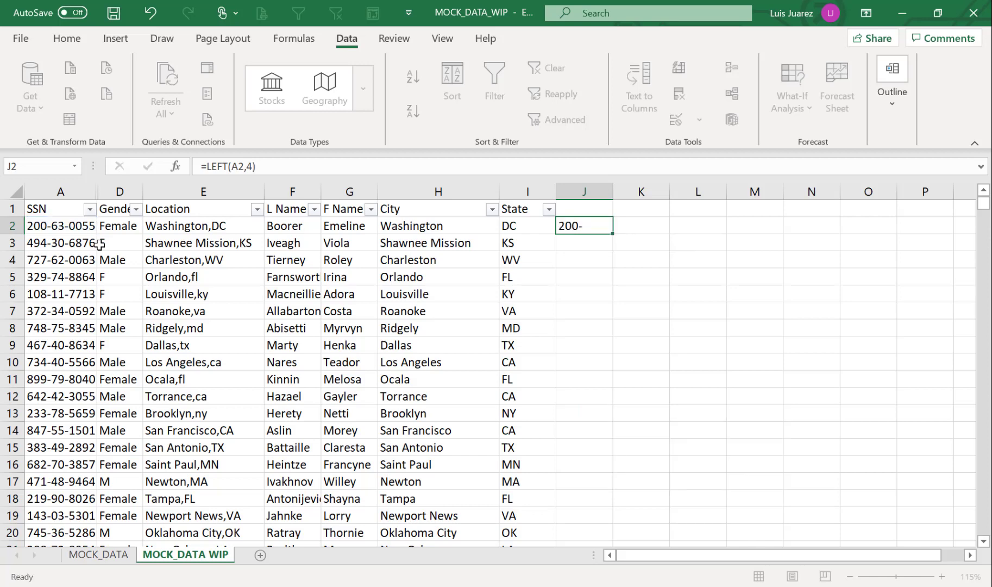
pyautogui.click(54, 229)
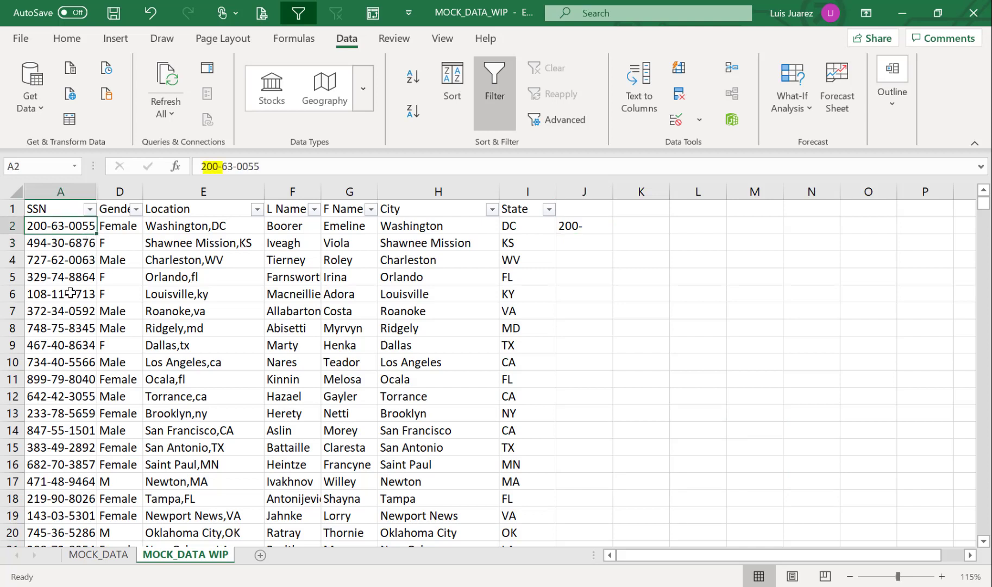
pyautogui.click(600, 228)
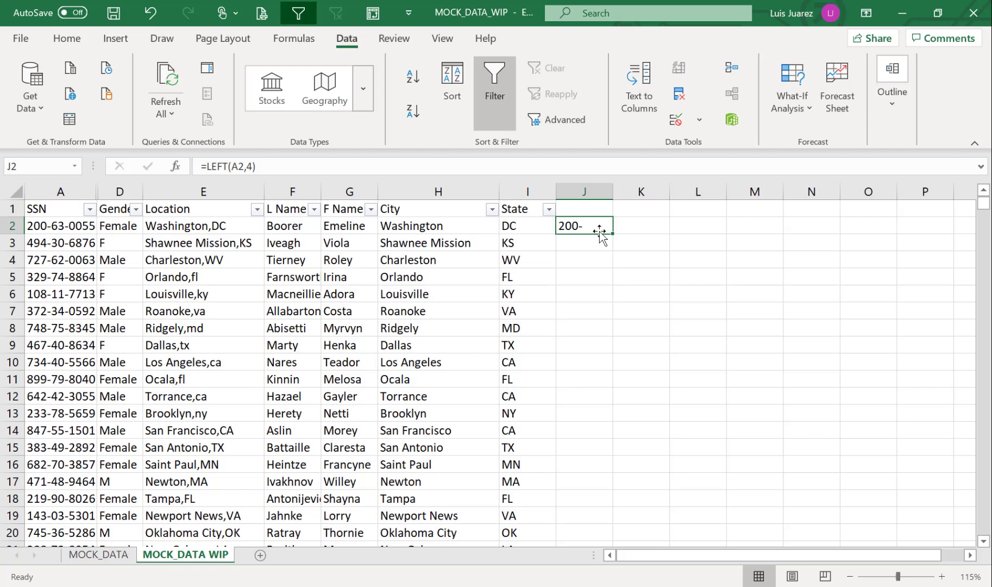
pyautogui.write('=')
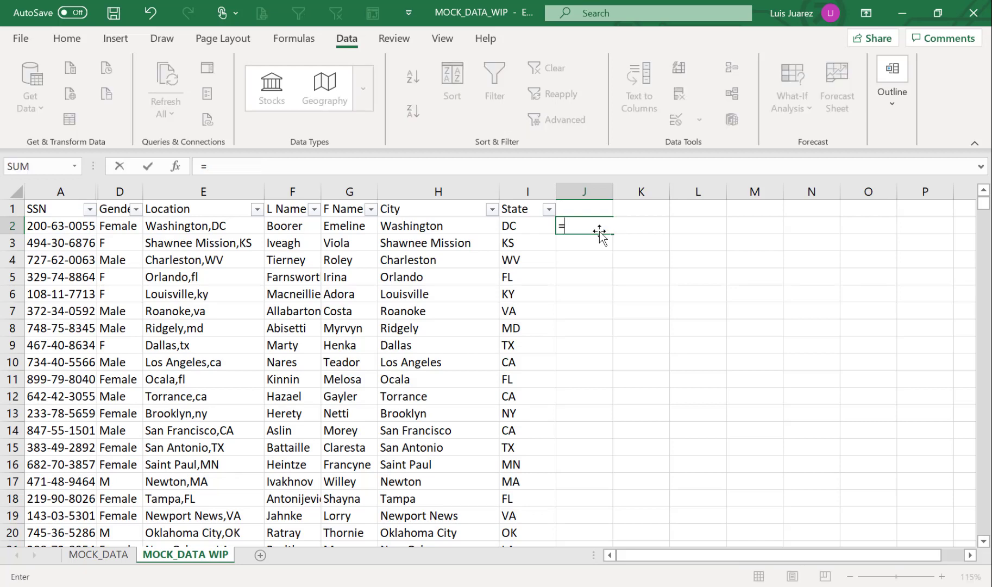
pyautogui.write('mid')
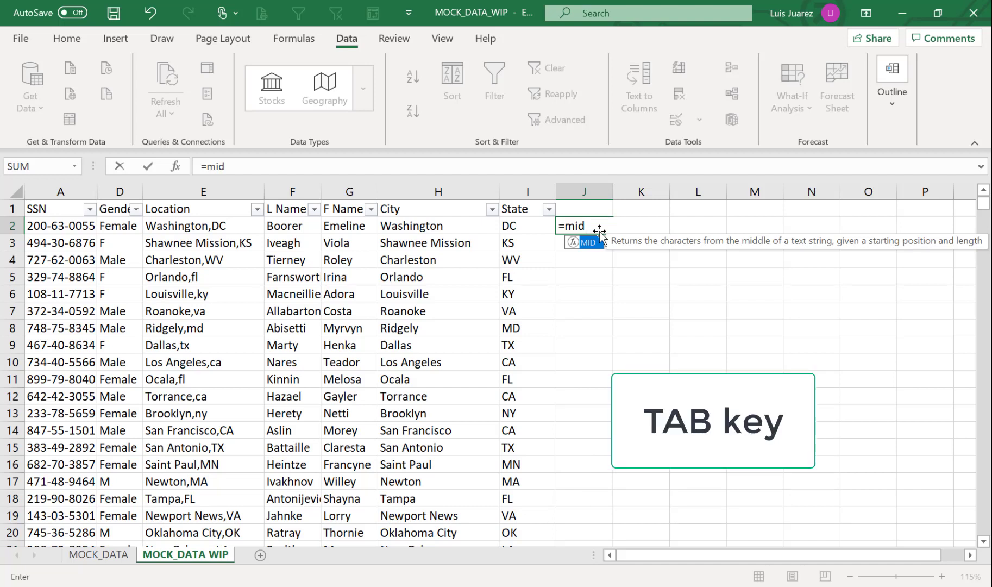
# Enter =MID(A2,5,2) in J2 and fill it down column J, starting with 63
pyautogui.press('Tab')
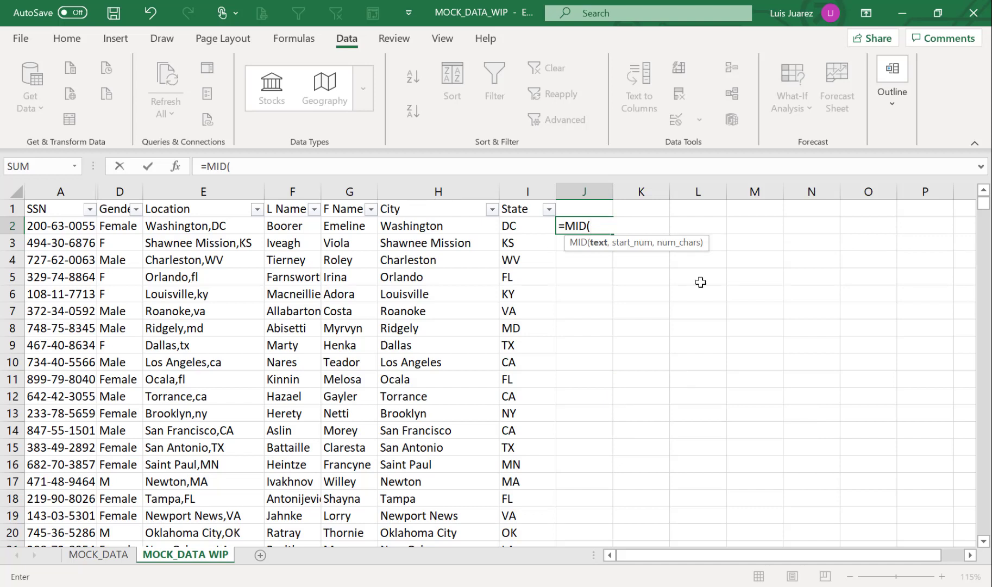
pyautogui.click(78, 225)
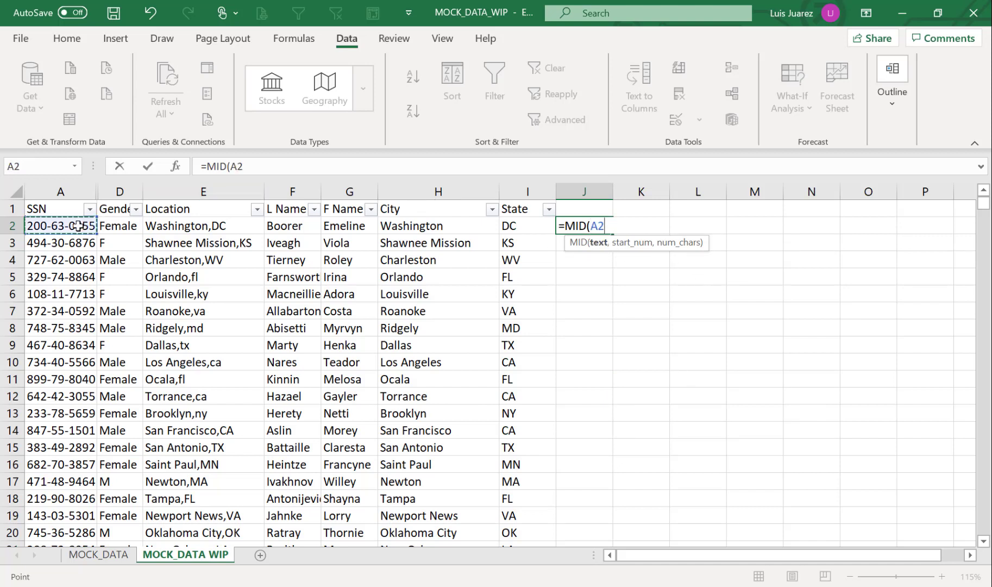
pyautogui.write(',')
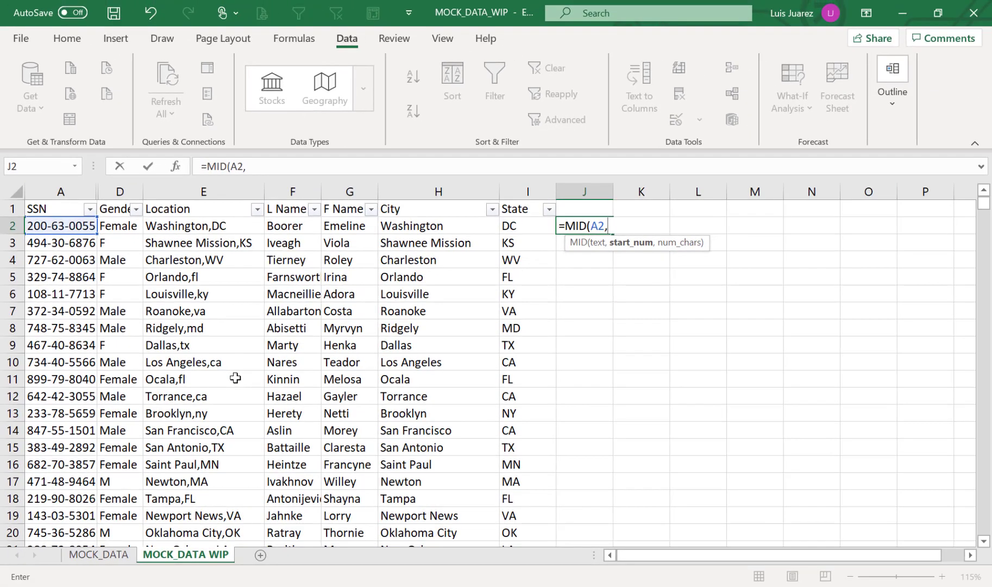
pyautogui.write('5,')
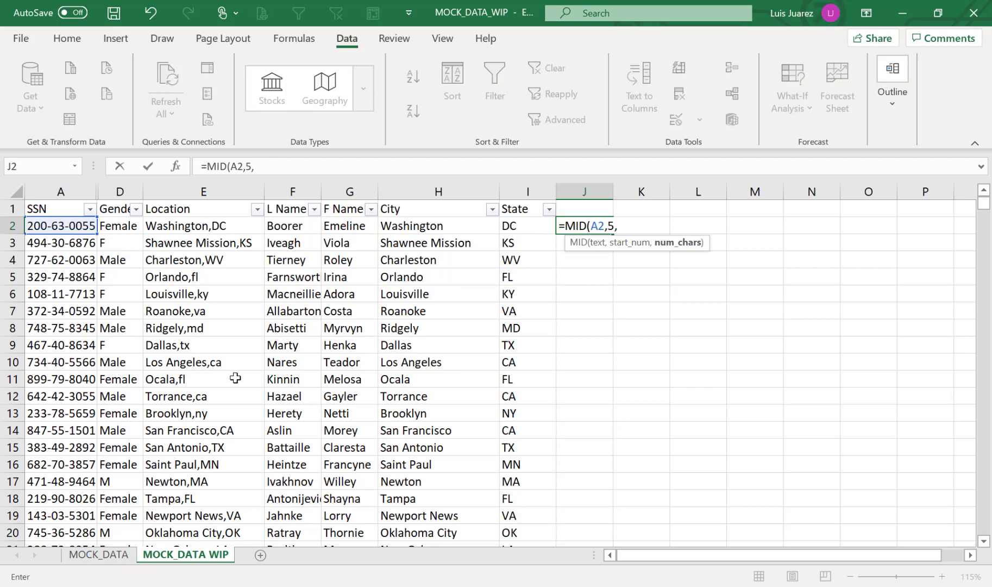
pyautogui.write('2')
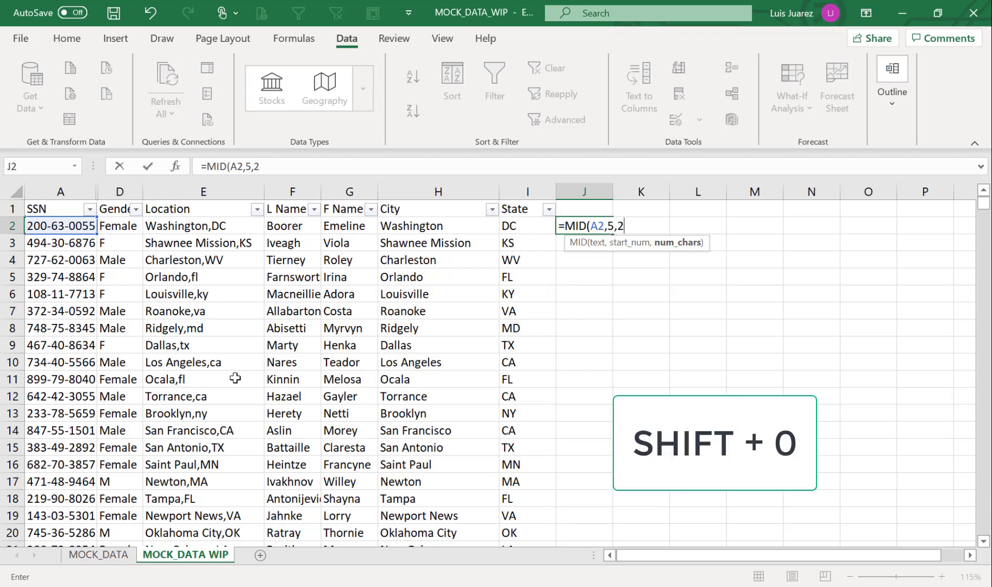
pyautogui.write(')')
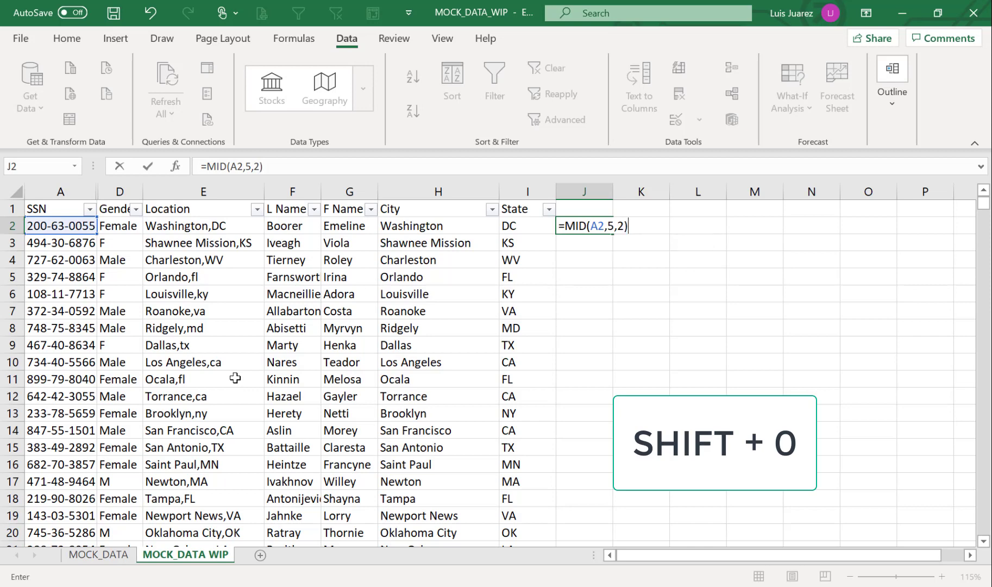
pyautogui.press('Return')
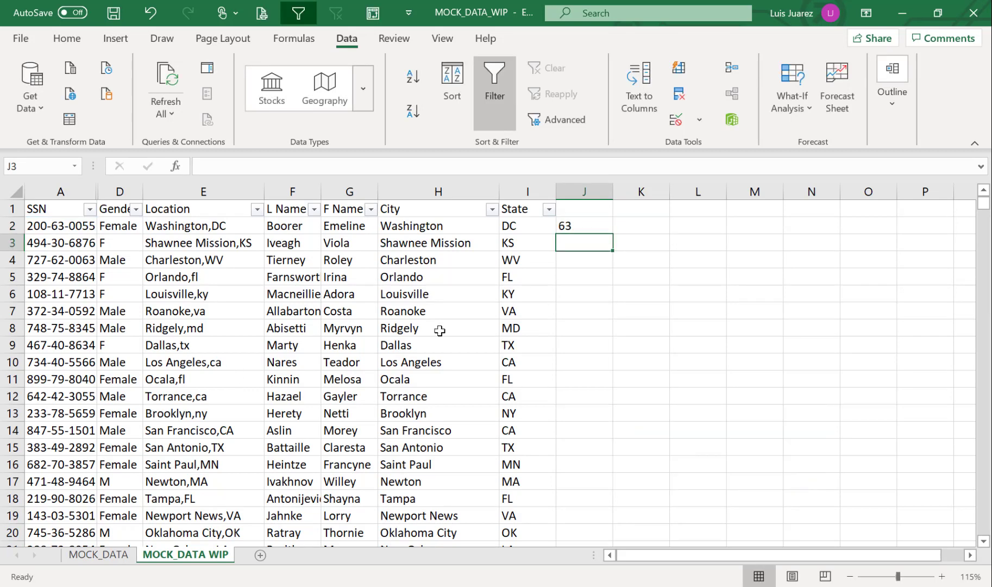
pyautogui.click(590, 228)
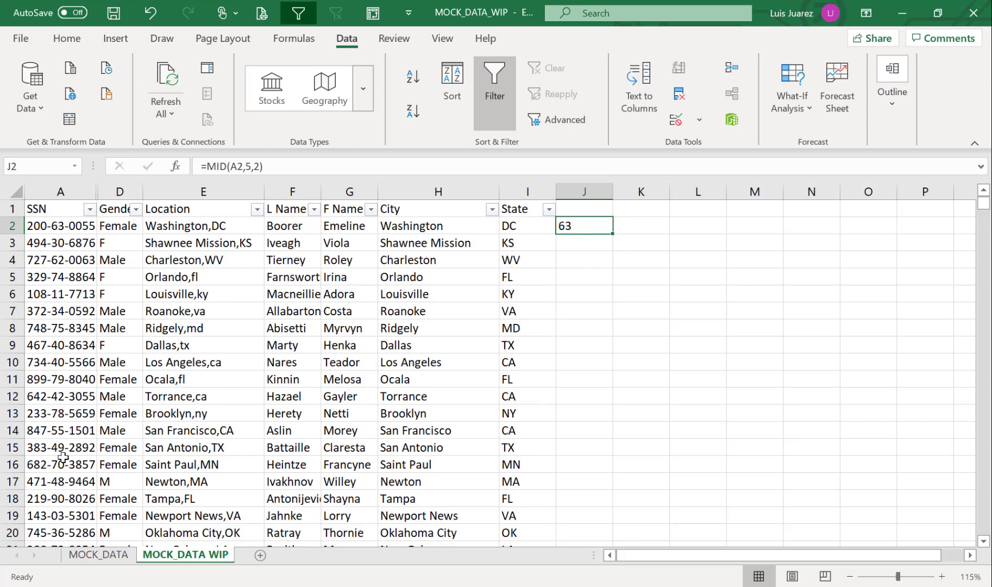
pyautogui.doubleClick(616, 235)
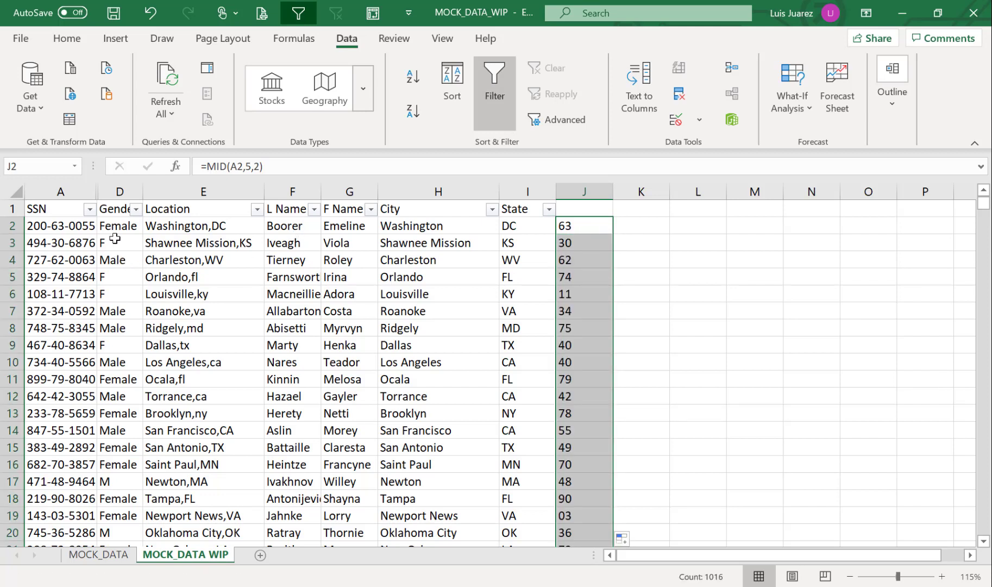